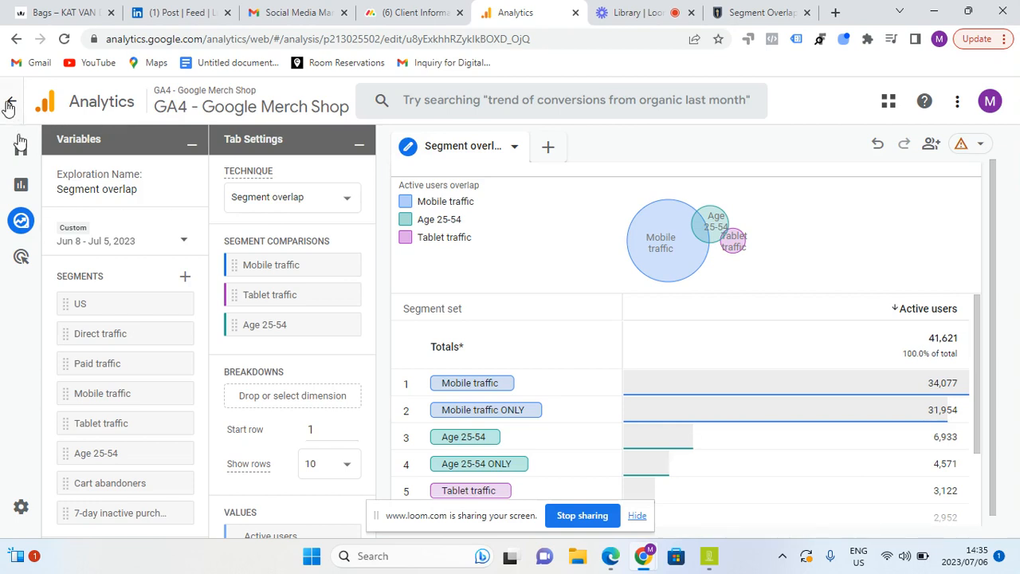
Create a new exploration from the Segment overlap template in the Explorations gallery
mouse_move(32, 163)
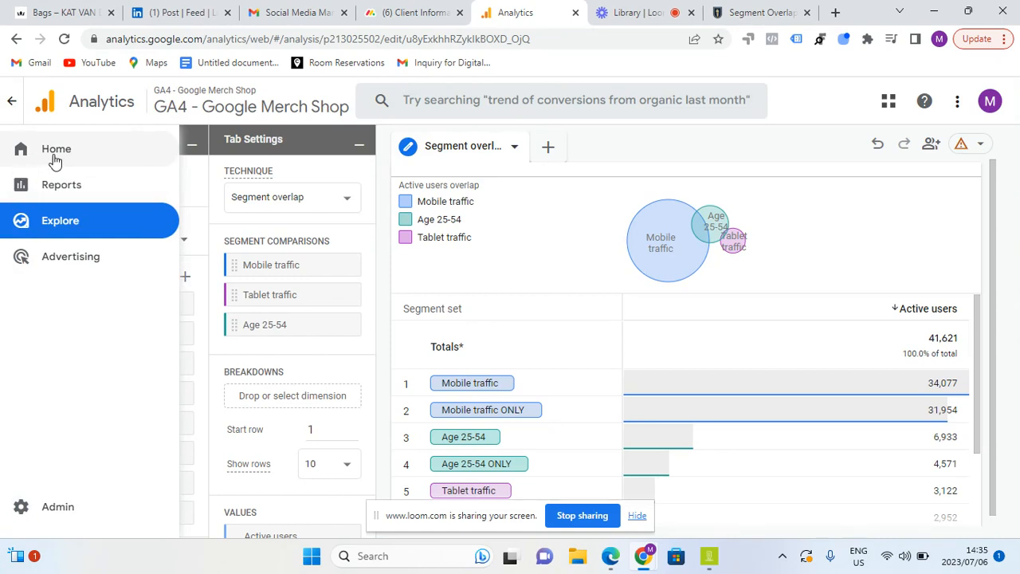
drag(54, 159, 61, 293)
click(66, 303)
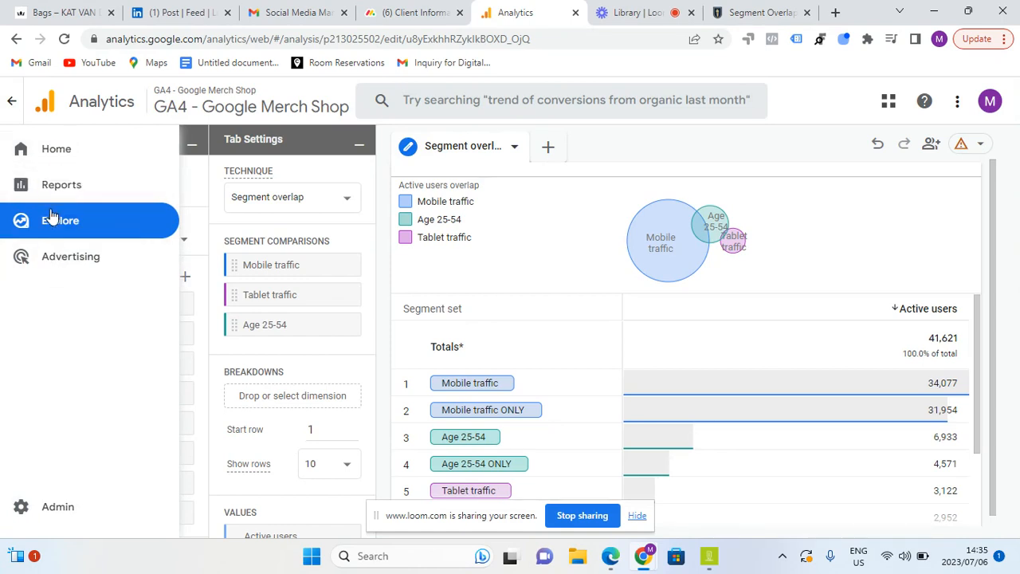
click(51, 214)
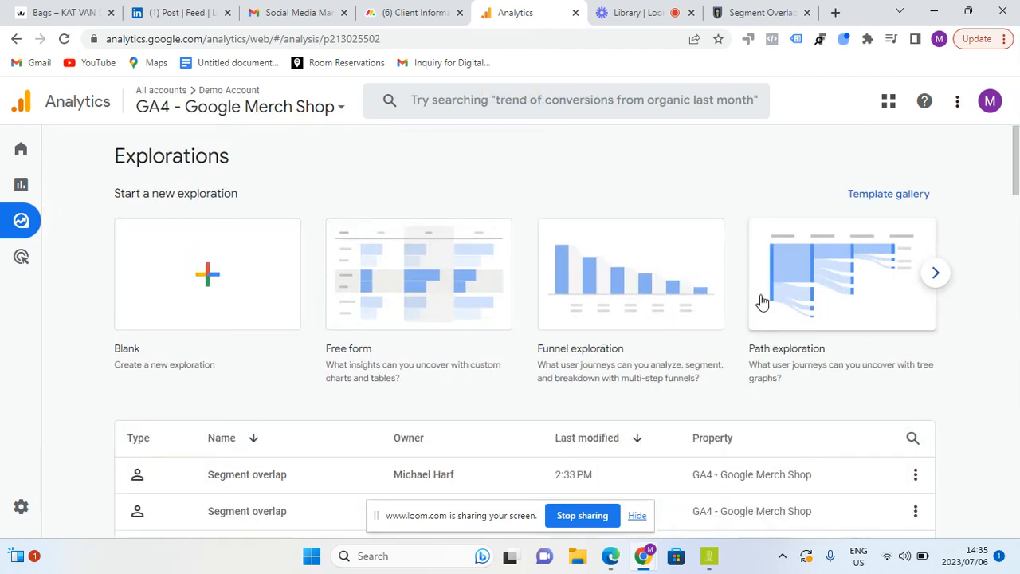
click(937, 274)
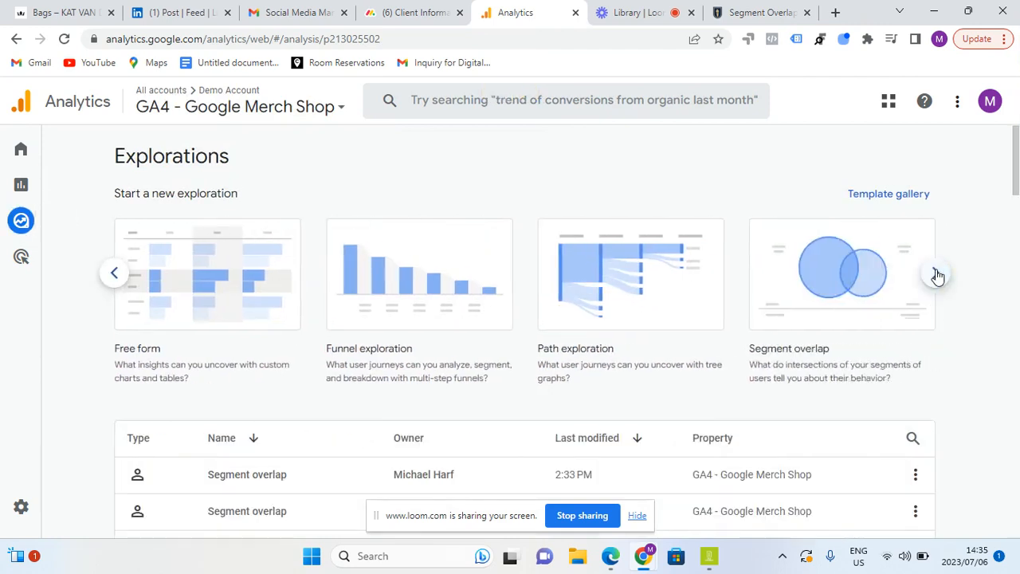
click(818, 267)
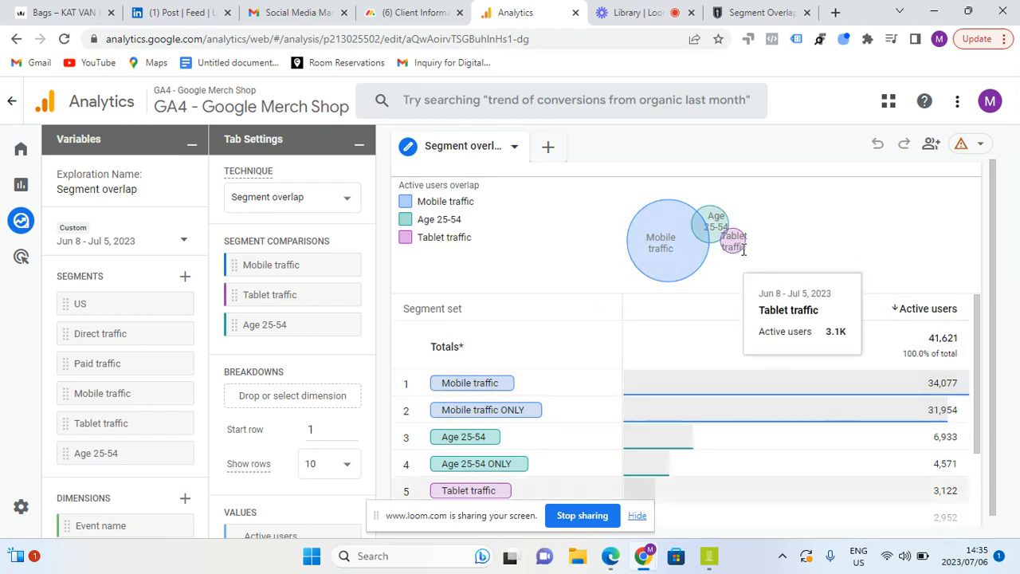
Add the prebuilt Cart abandoners shopping segment to the exploration and save it
mouse_move(682, 254)
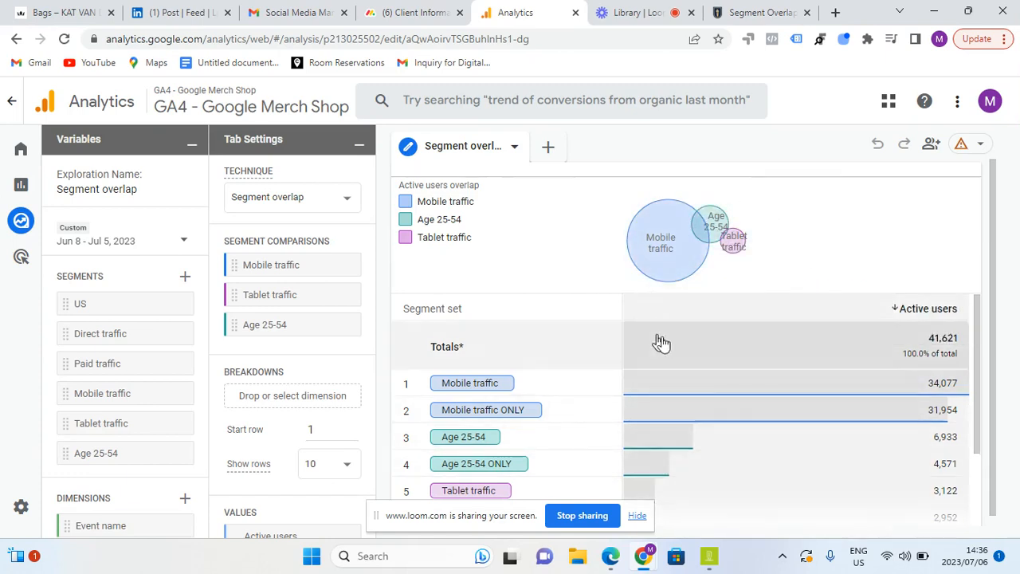
mouse_move(698, 239)
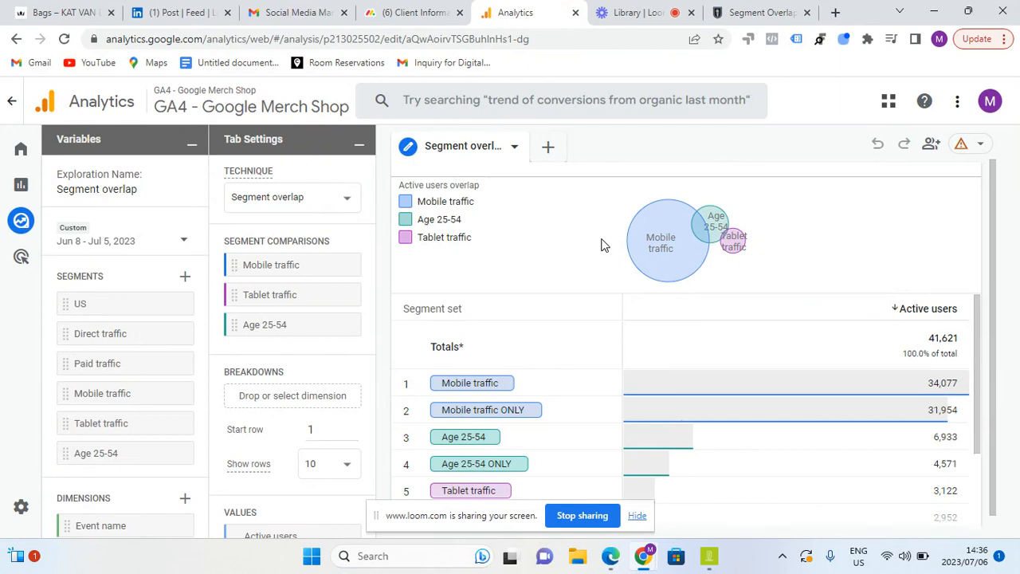
click(184, 279)
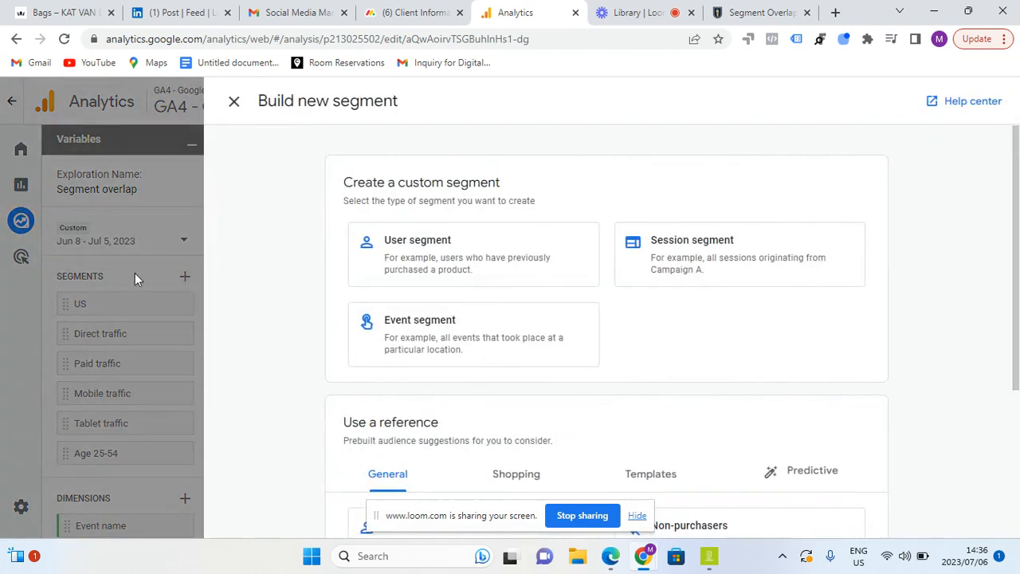
scroll(1006, 405, down, 3)
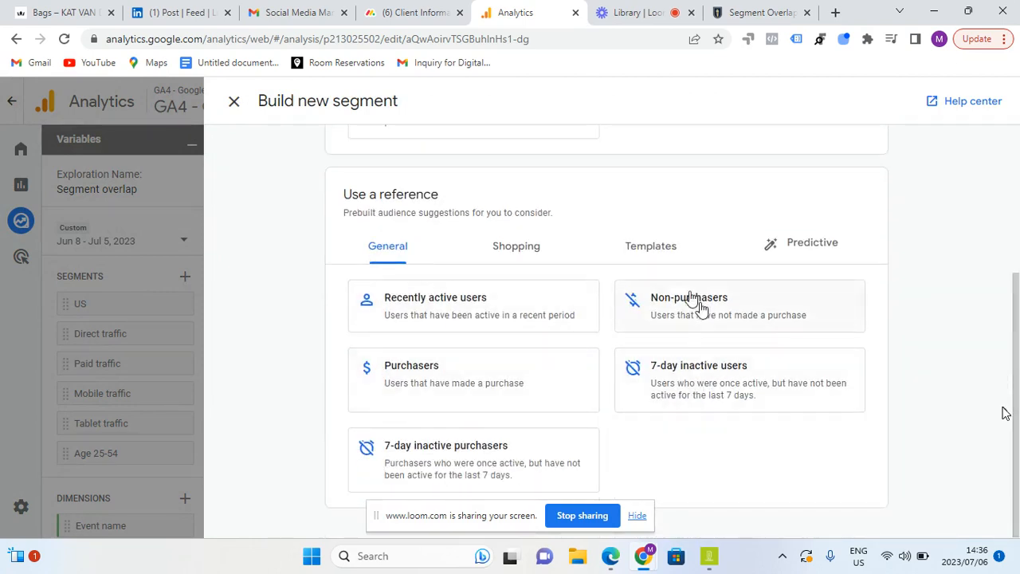
click(519, 254)
drag(1017, 268, 1005, 462)
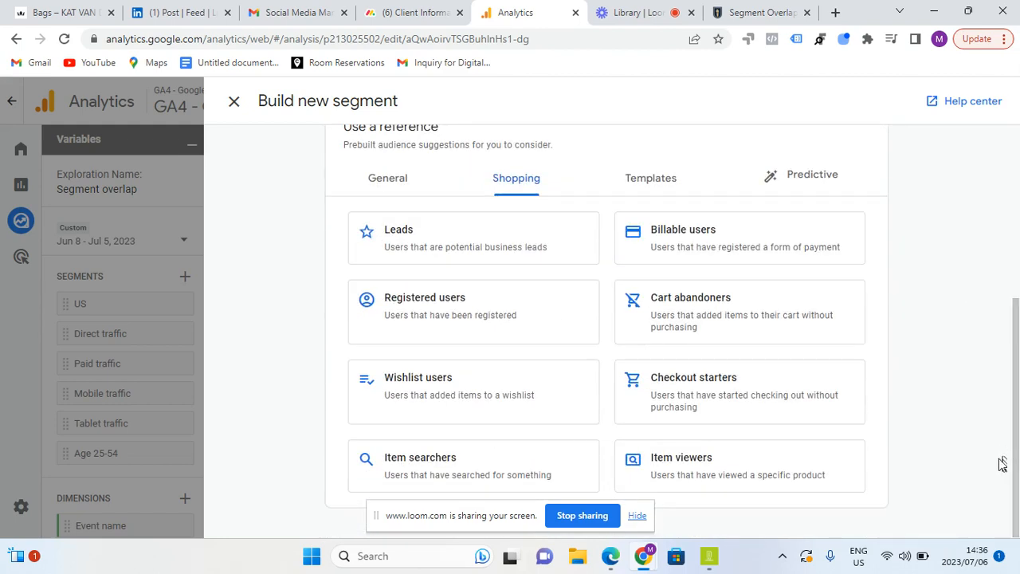
click(673, 328)
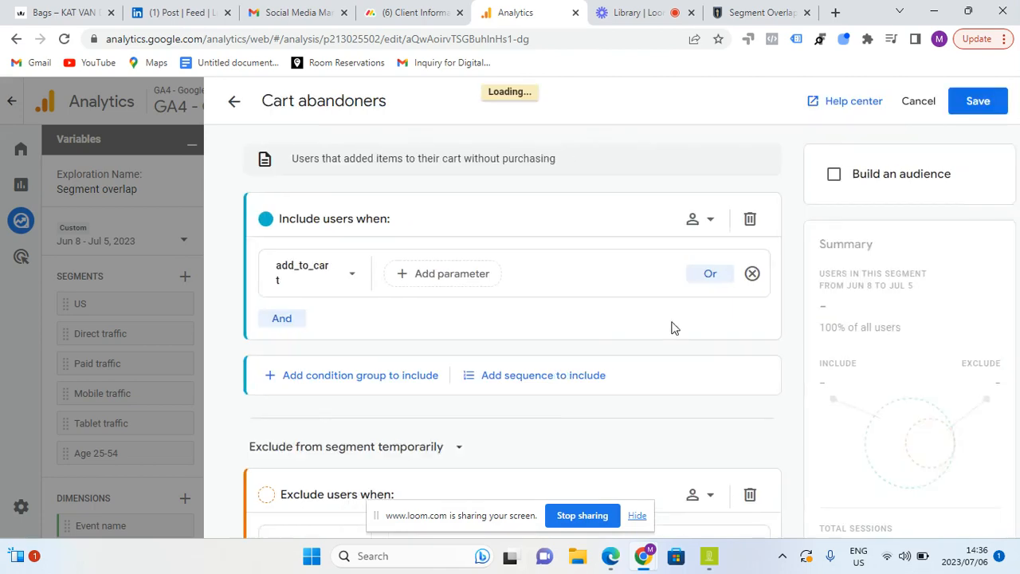
click(968, 110)
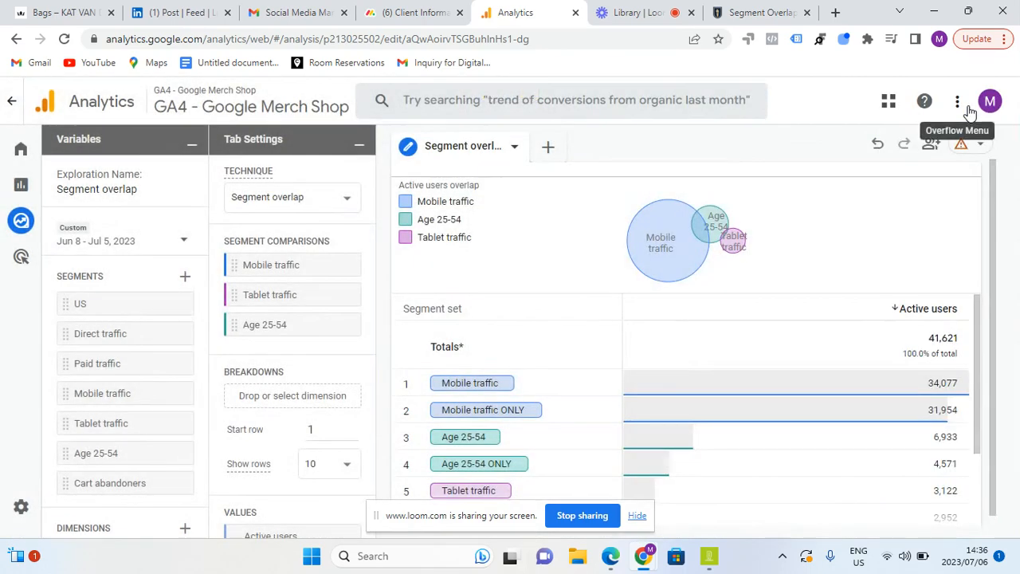
Add the prebuilt Registered users shopping segment to the exploration and save it
click(186, 279)
scroll(1015, 477, down, 2)
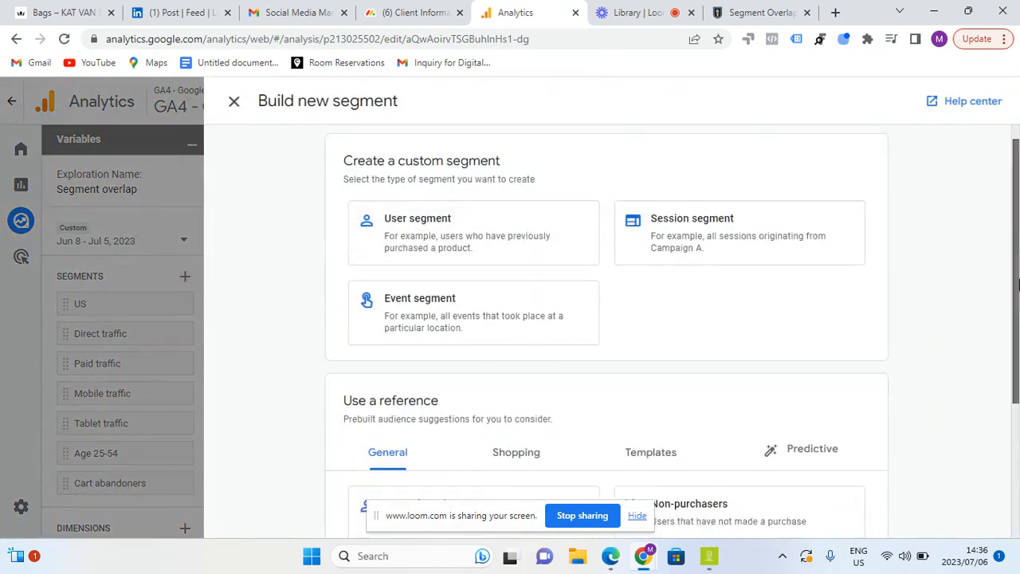
click(516, 248)
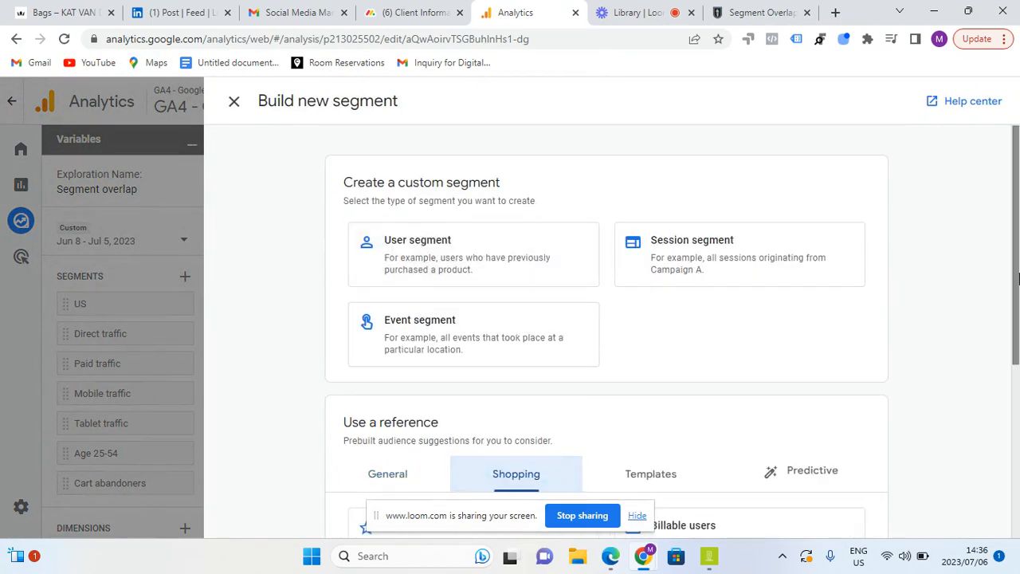
scroll(1017, 357, down, 1)
scroll(1017, 356, down, 2)
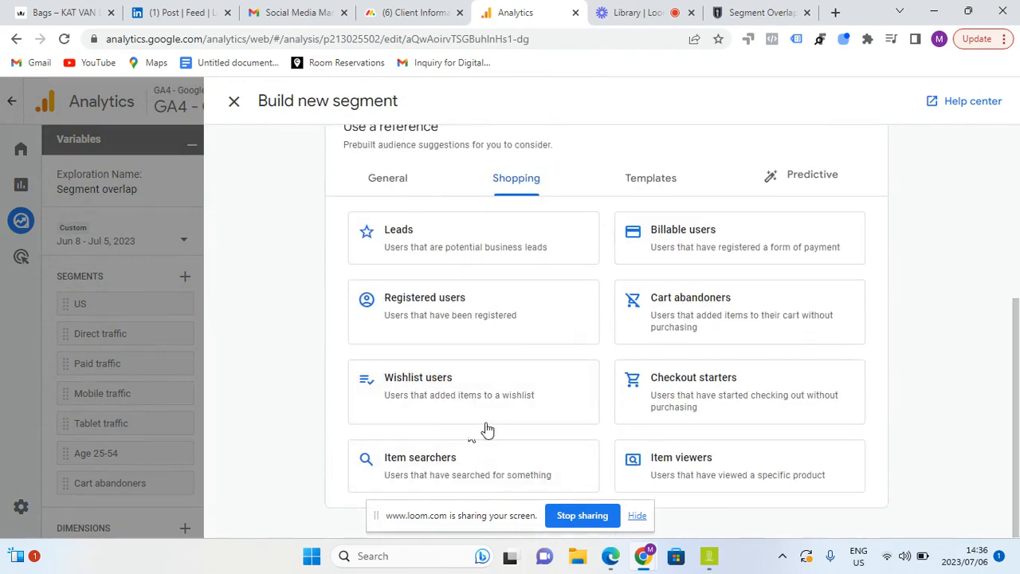
click(506, 319)
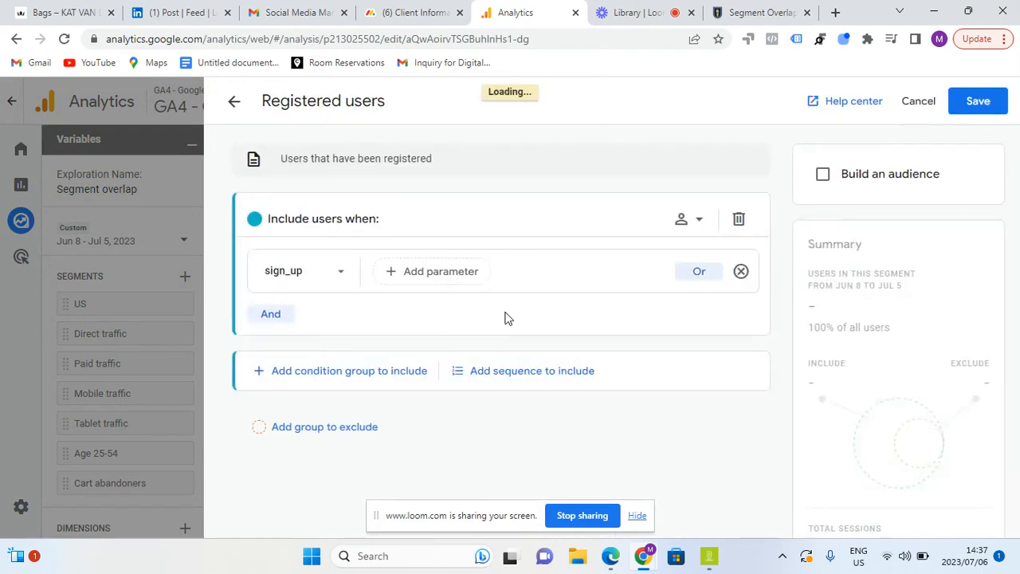
click(987, 110)
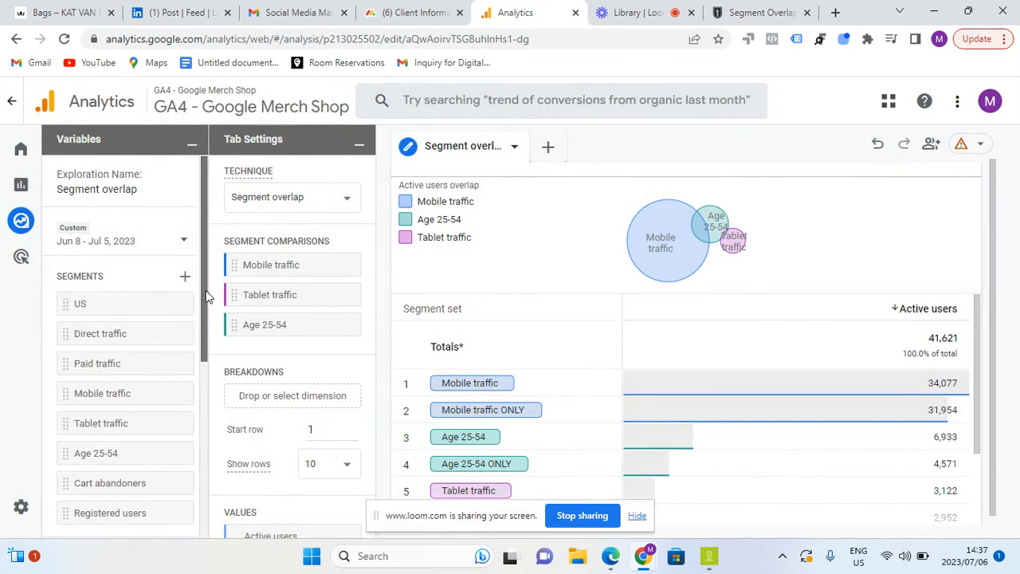
Replace Tablet traffic and Age 25-54 in the segment comparisons with Cart abandoners and Registered users
drag(204, 290, 197, 348)
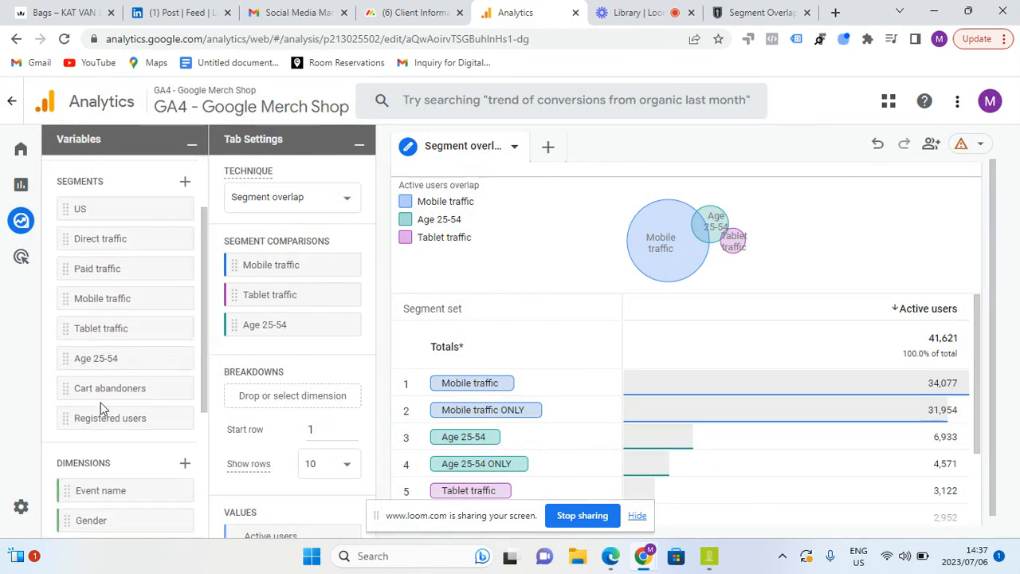
click(344, 295)
click(344, 294)
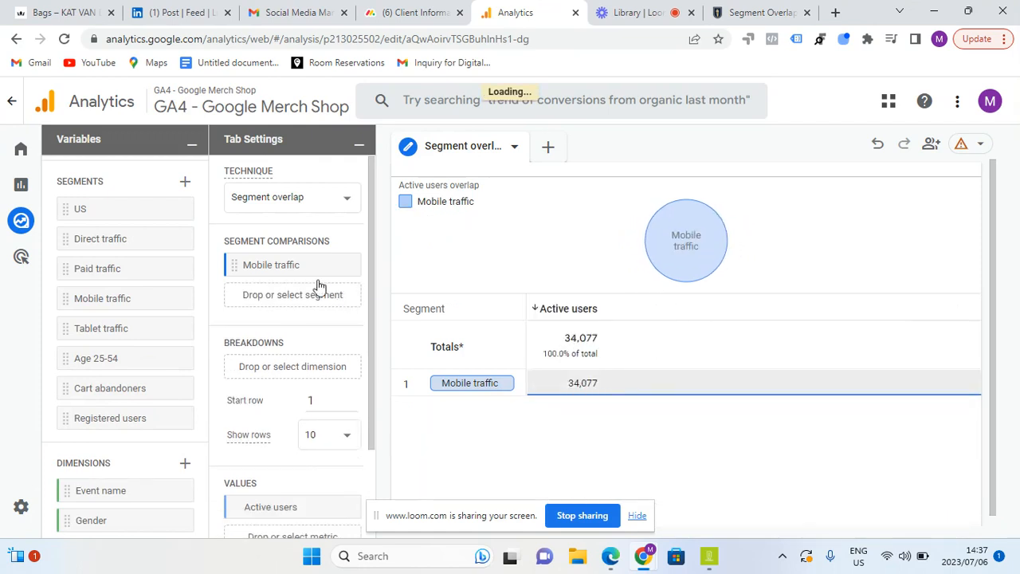
drag(78, 392, 263, 294)
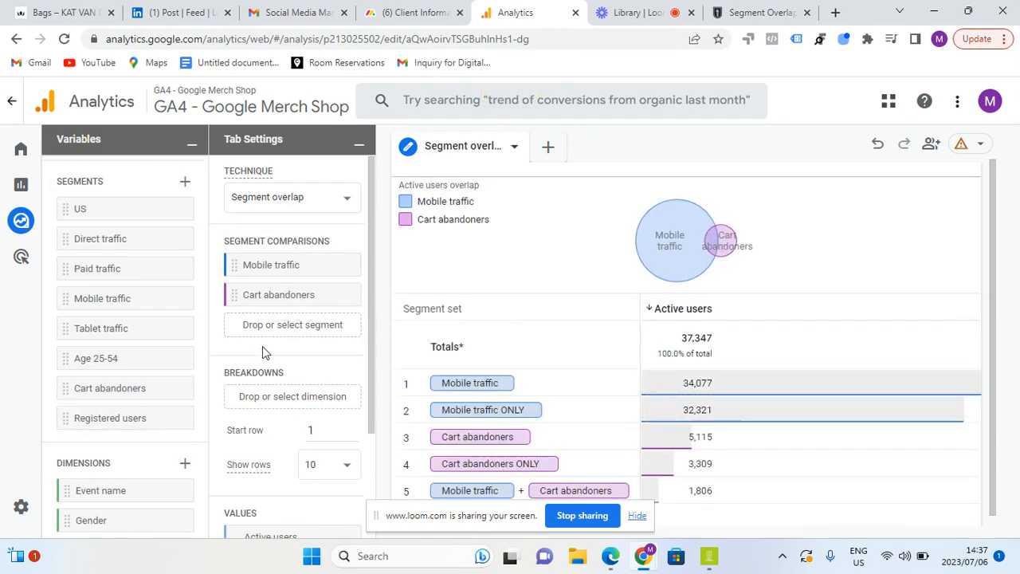
drag(120, 420, 290, 327)
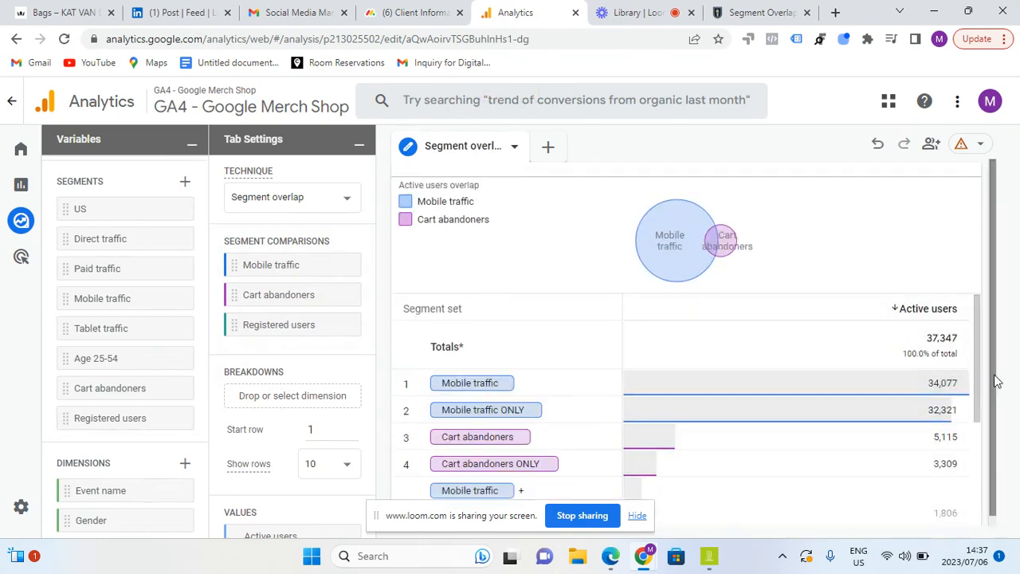
Delete the Registered users segment from the exploration's variables and confirm its removal from all techniques
drag(974, 364, 960, 385)
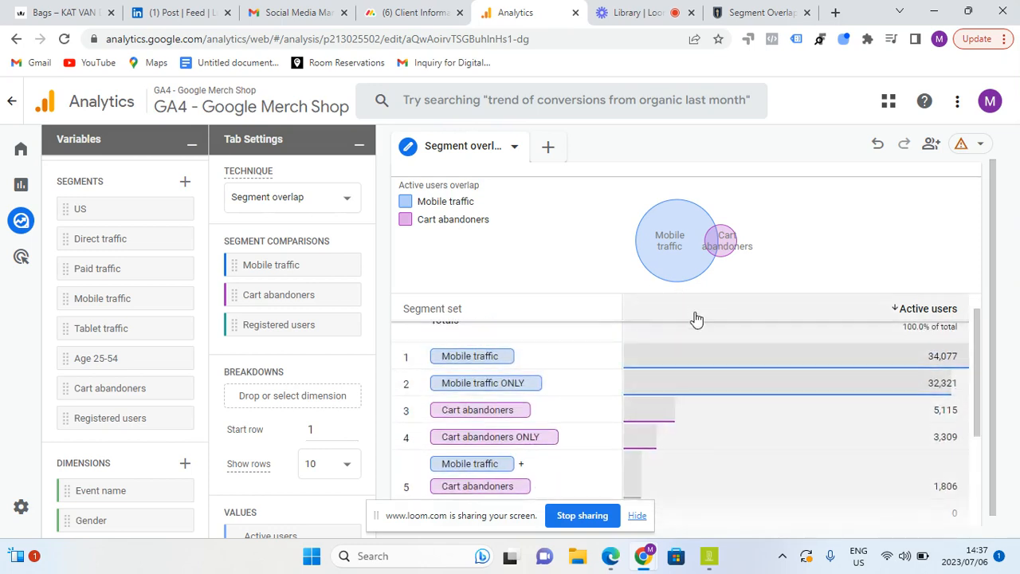
mouse_move(698, 265)
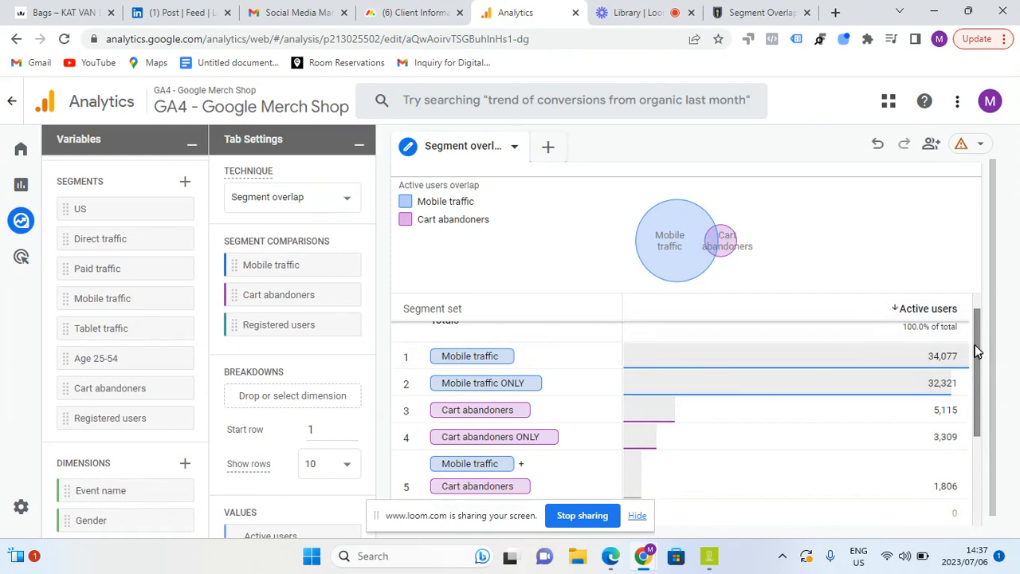
drag(975, 344, 960, 454)
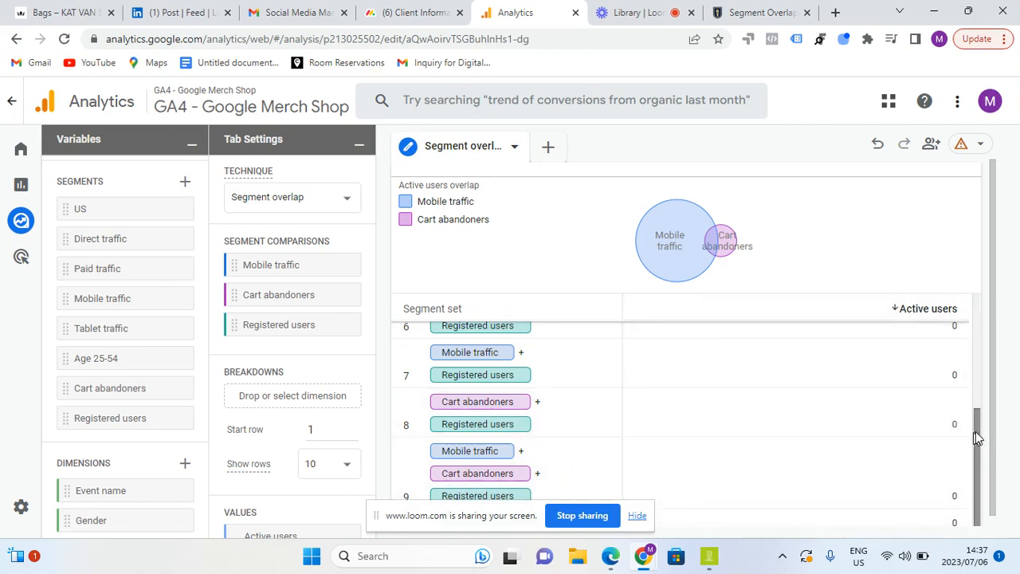
drag(976, 432, 978, 404)
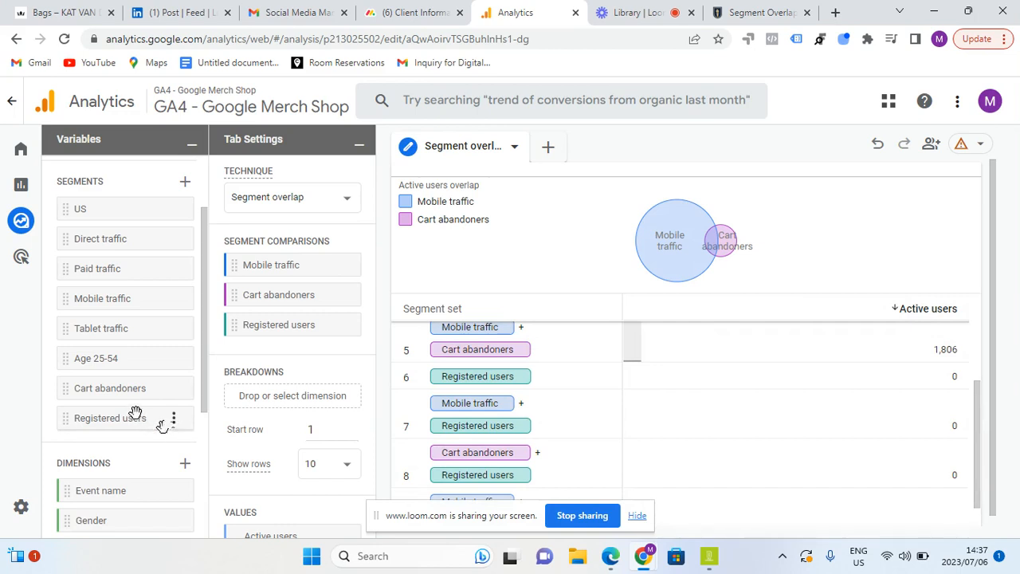
click(173, 418)
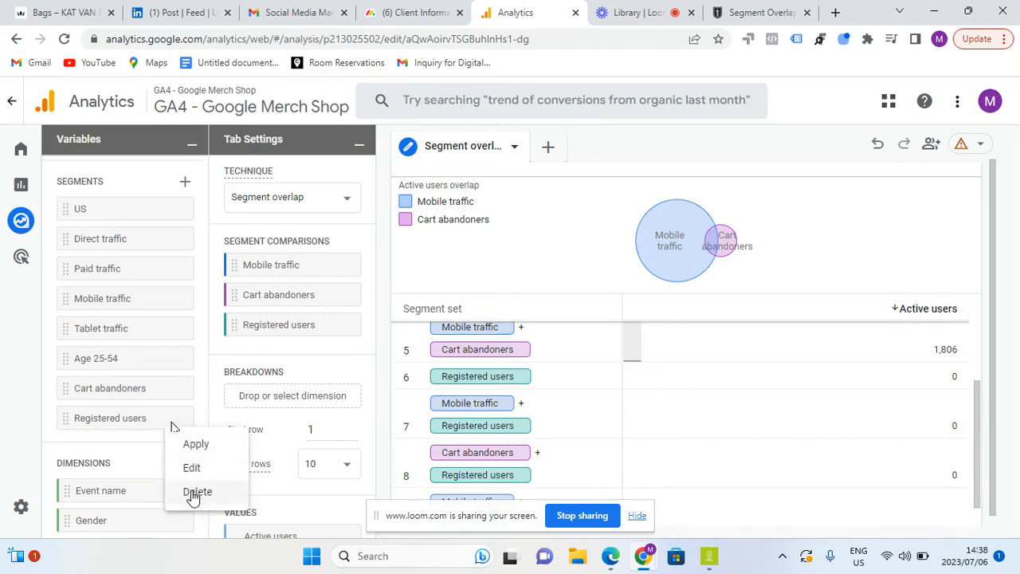
click(195, 492)
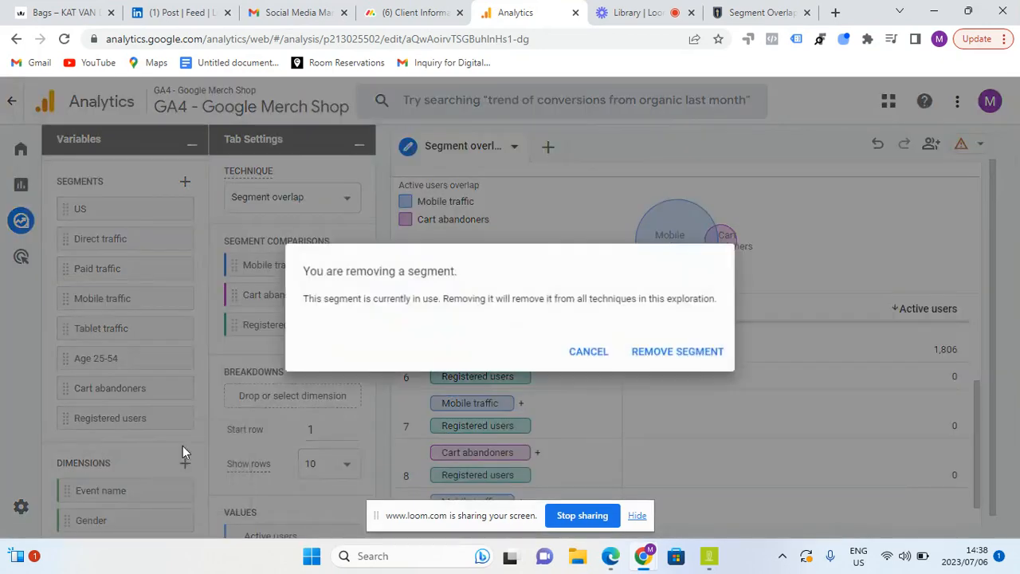
click(692, 352)
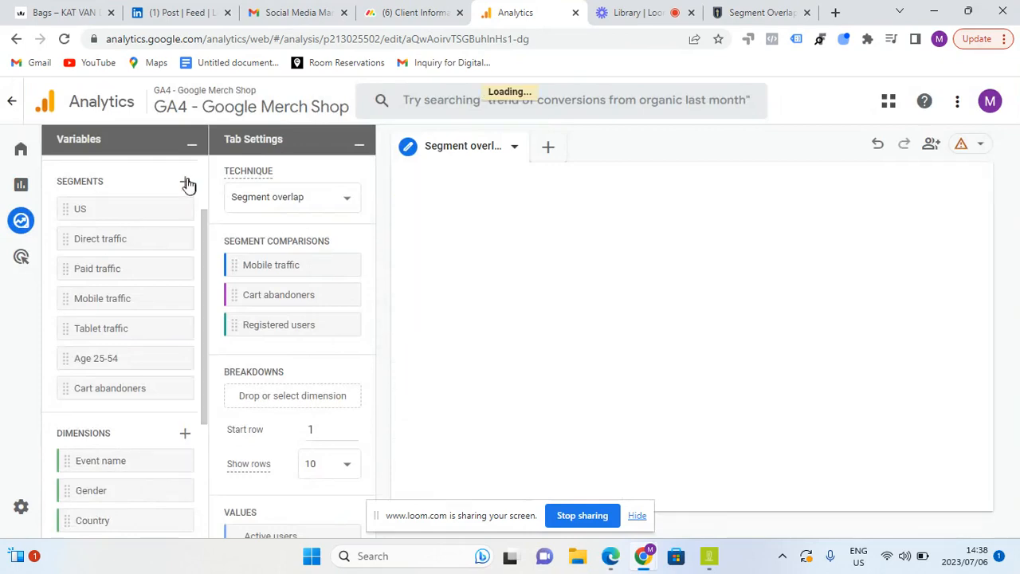
Start a new segment for the exploration from the Demographics reference template
click(185, 181)
drag(1018, 240, 1017, 448)
click(563, 248)
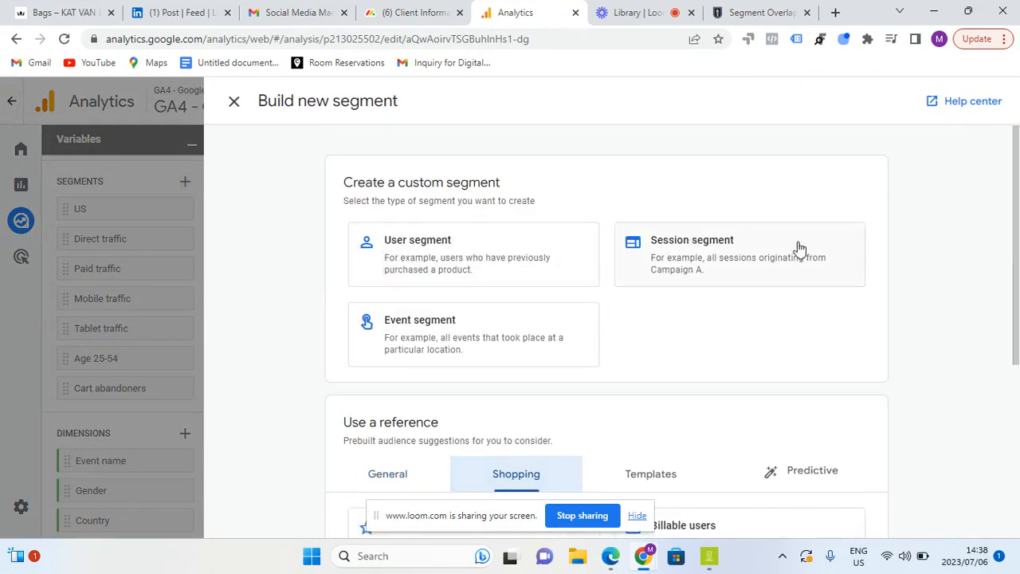
drag(1017, 318, 1017, 496)
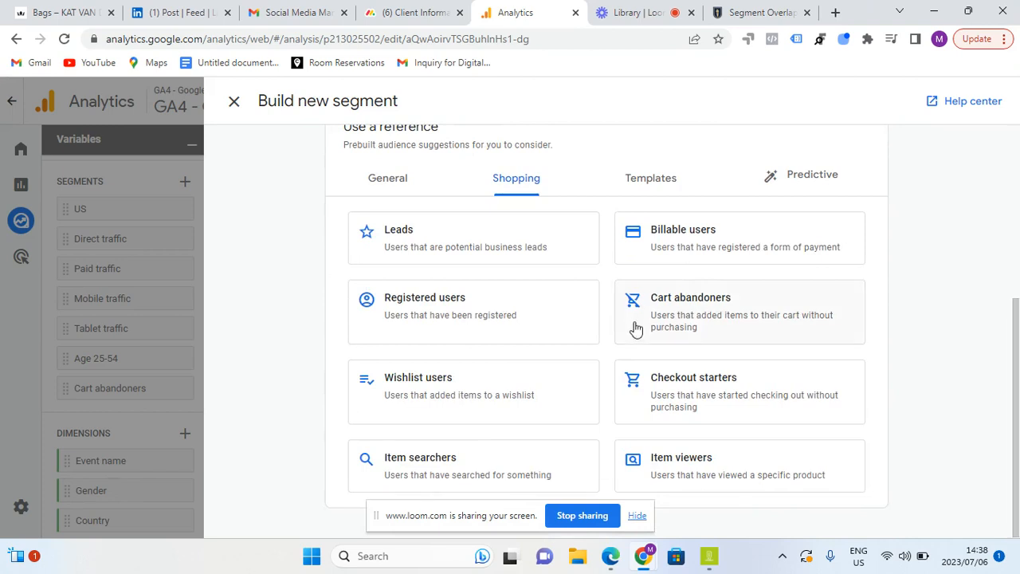
click(652, 182)
drag(1015, 168, 1010, 347)
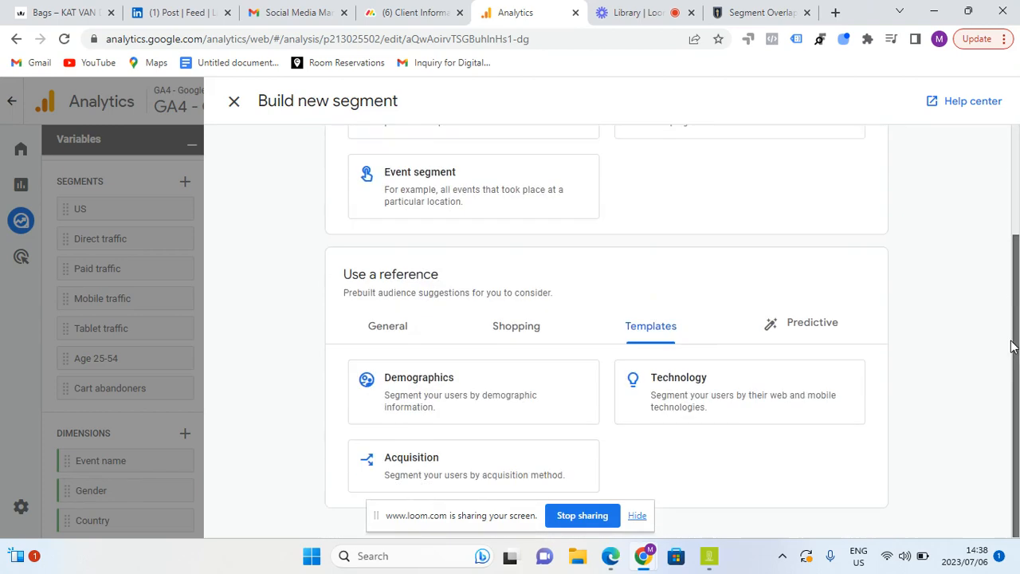
click(433, 388)
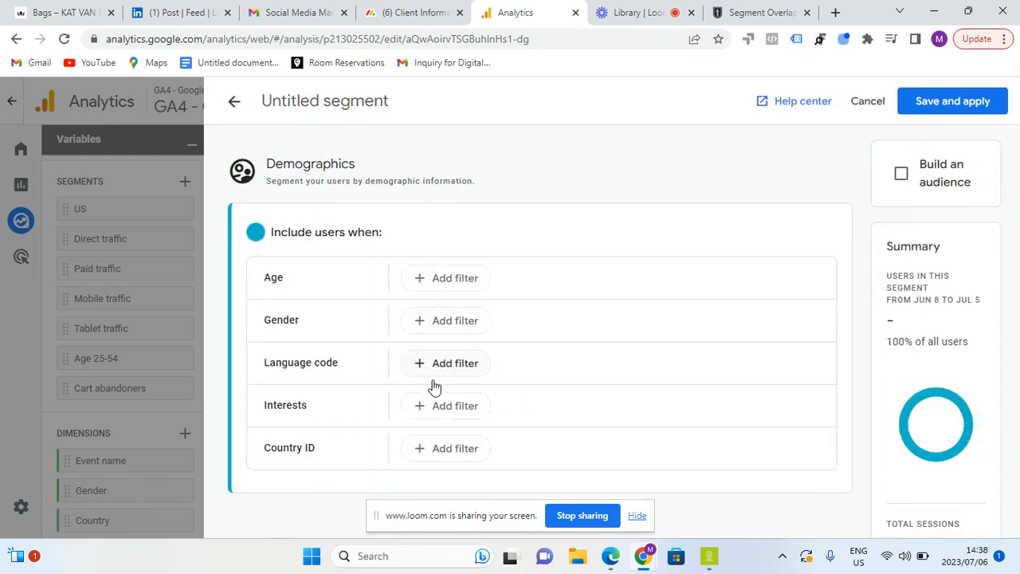
Add an age filter "is one of 65+" to the demographic segment and save and apply it to the overlap comparison
click(441, 278)
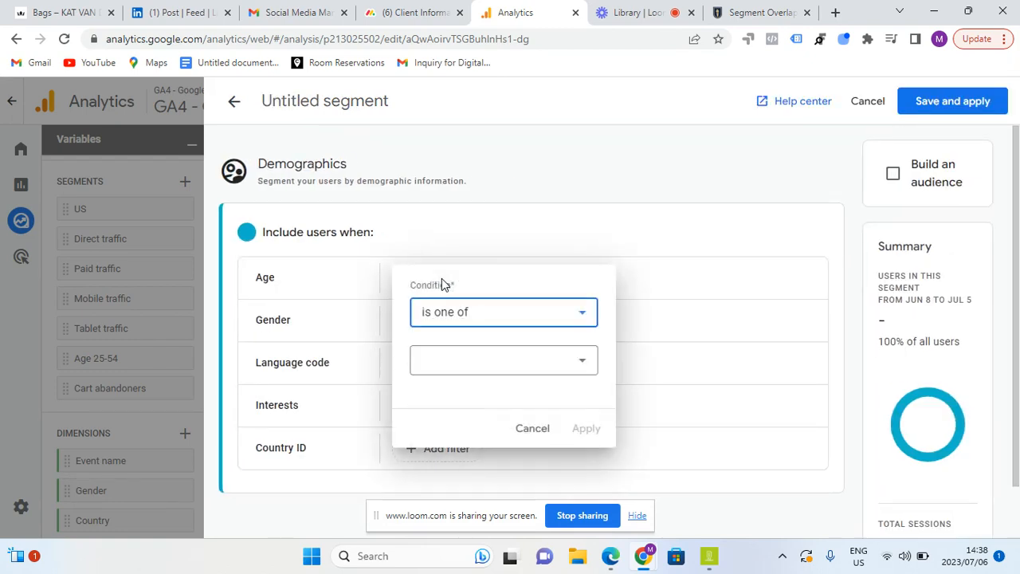
click(480, 363)
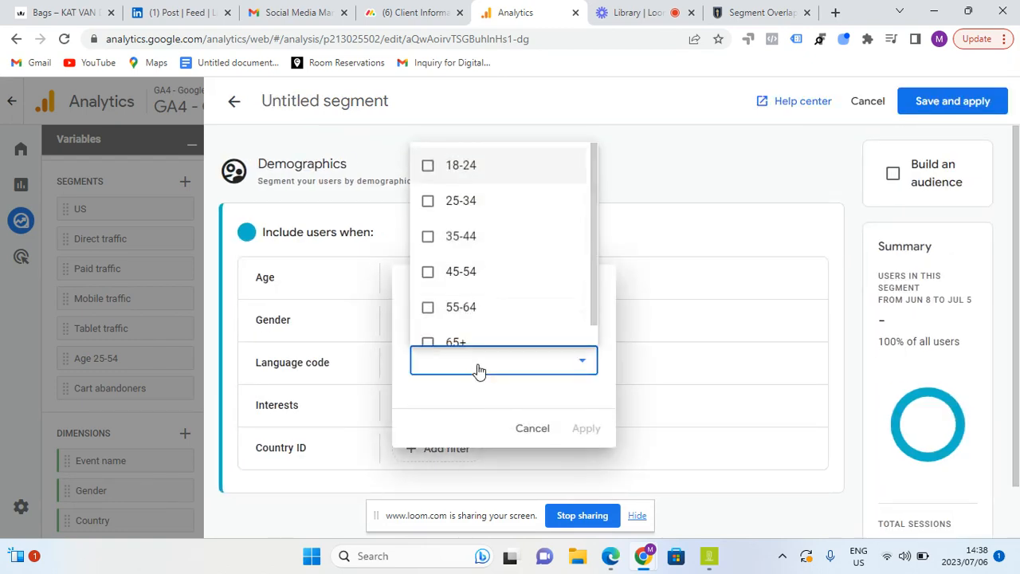
click(427, 333)
click(585, 438)
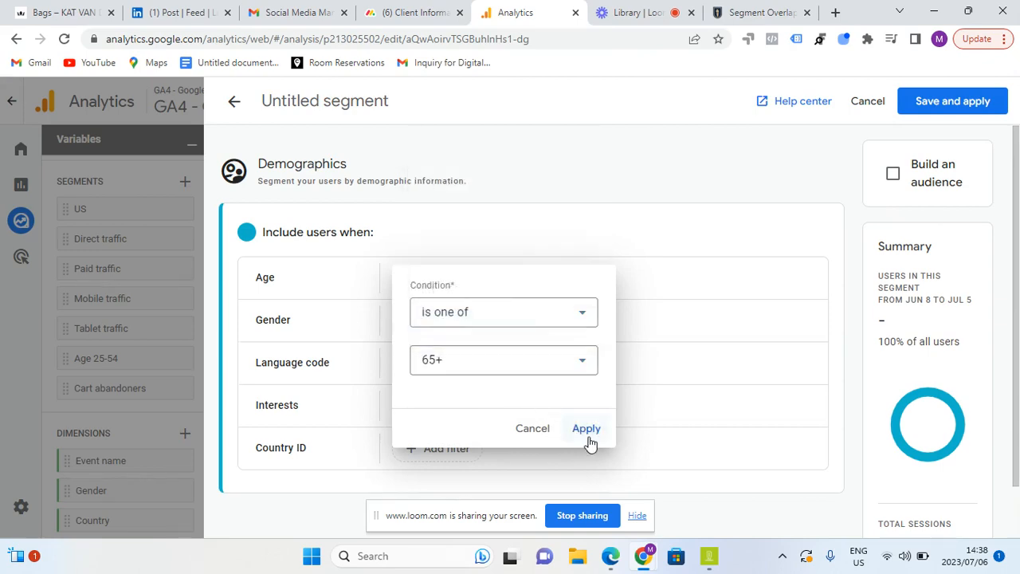
click(588, 439)
click(996, 110)
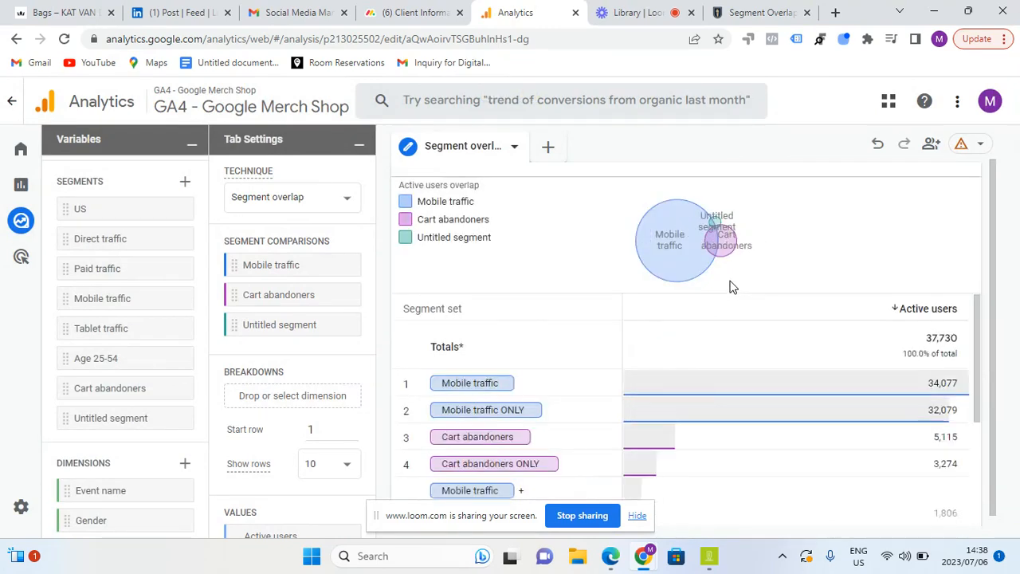
mouse_move(720, 243)
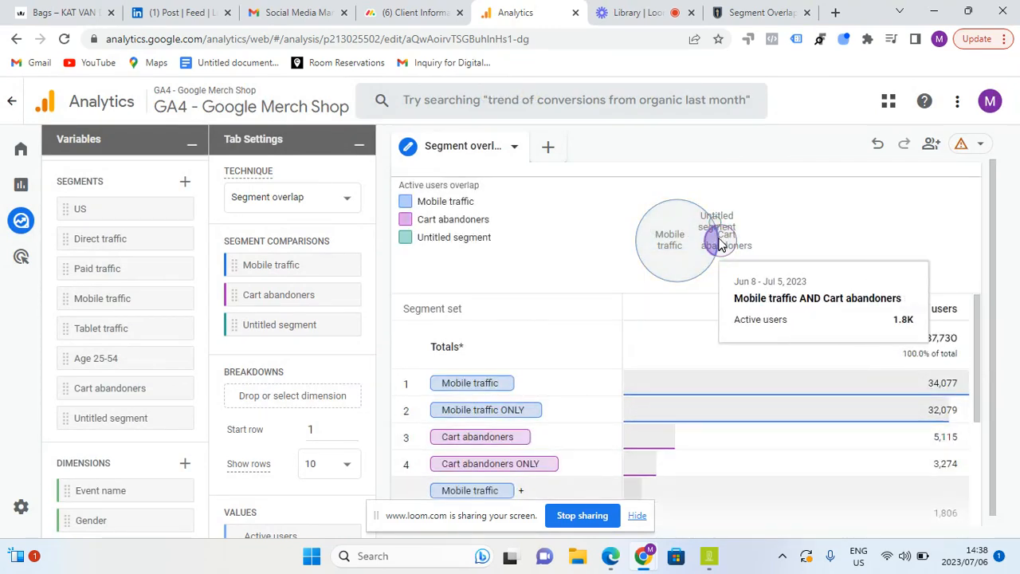
mouse_move(701, 224)
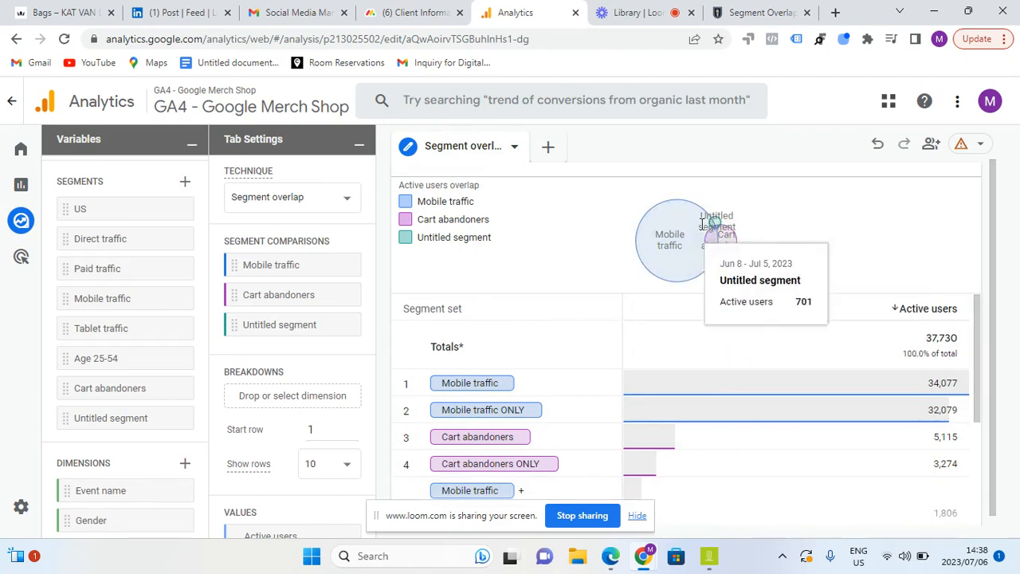